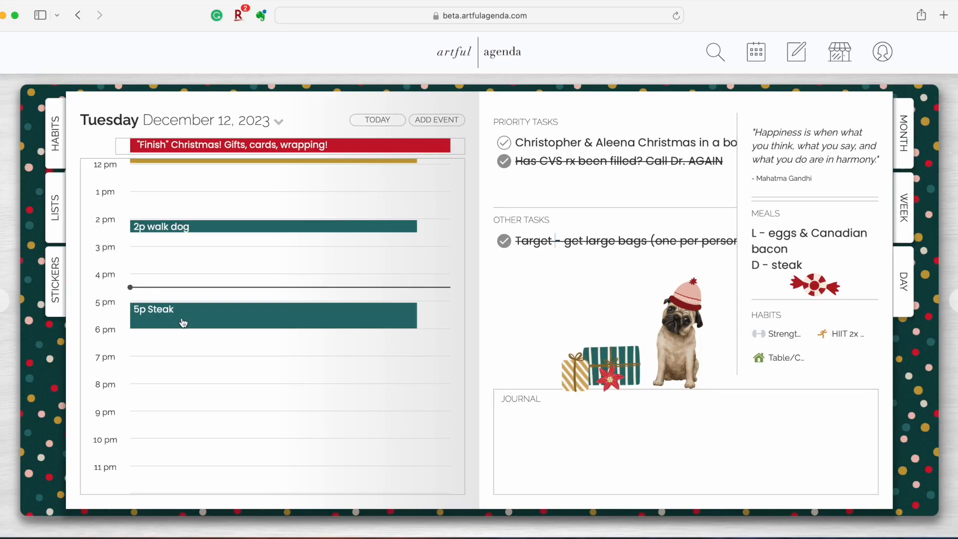
Create a new habit named "Meditate" in the December 2023 habit tracker.
scroll(229, 347, up, 5)
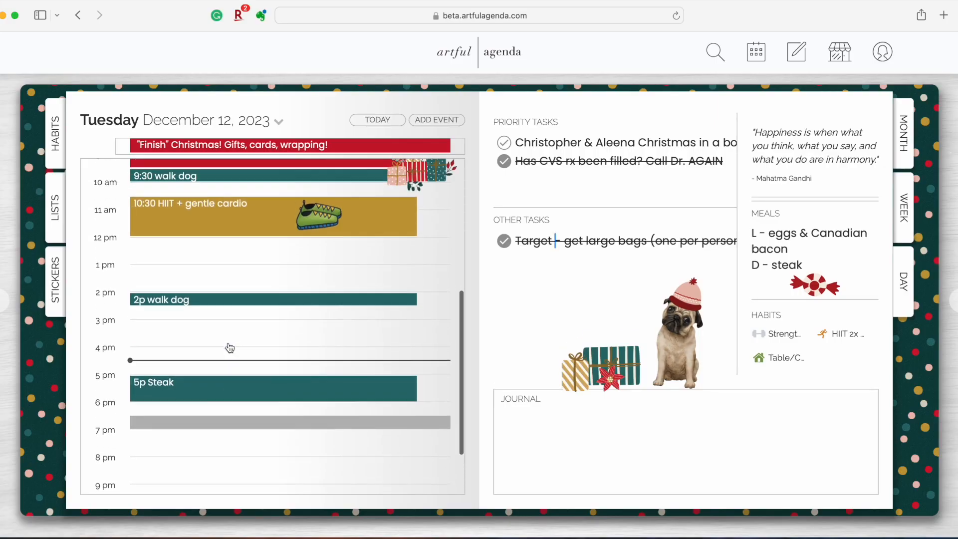
scroll(229, 348, down, 2)
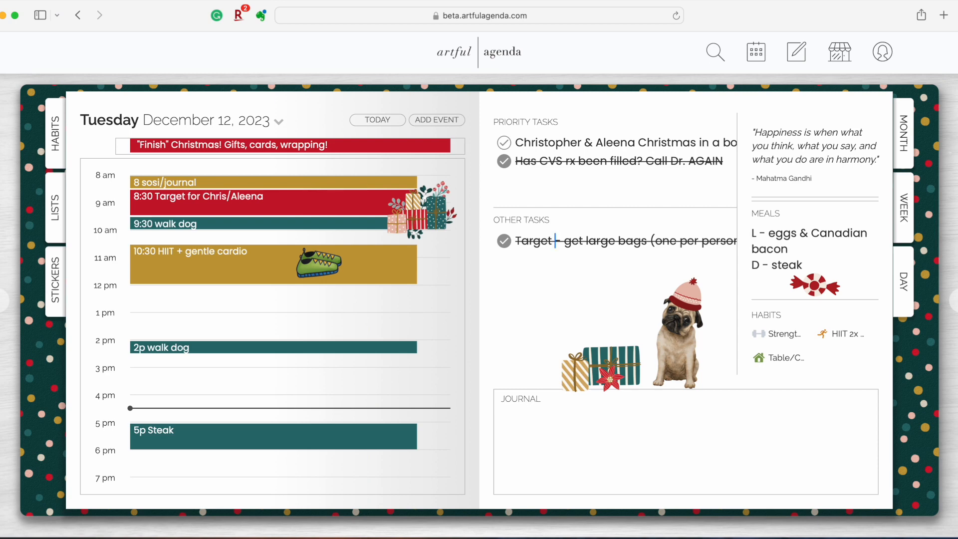
click(56, 142)
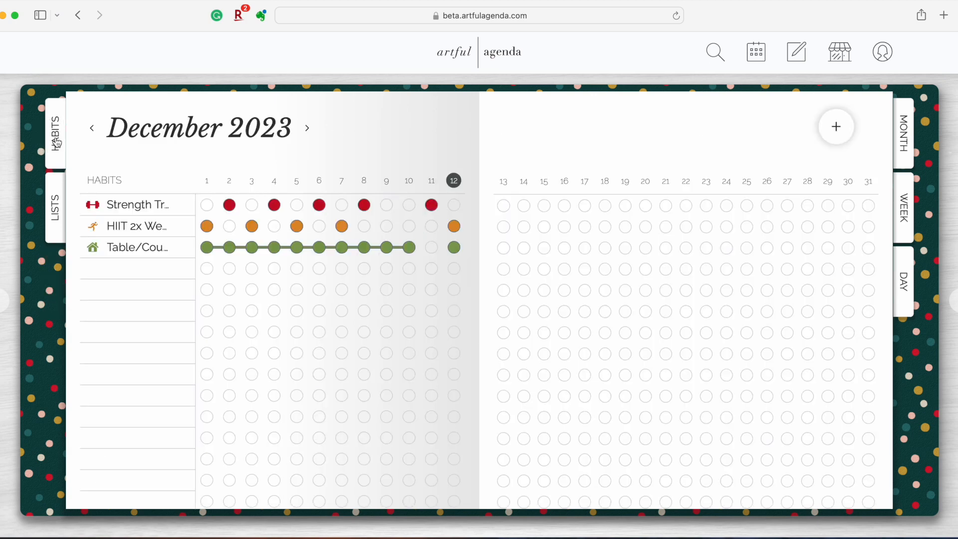
click(119, 276)
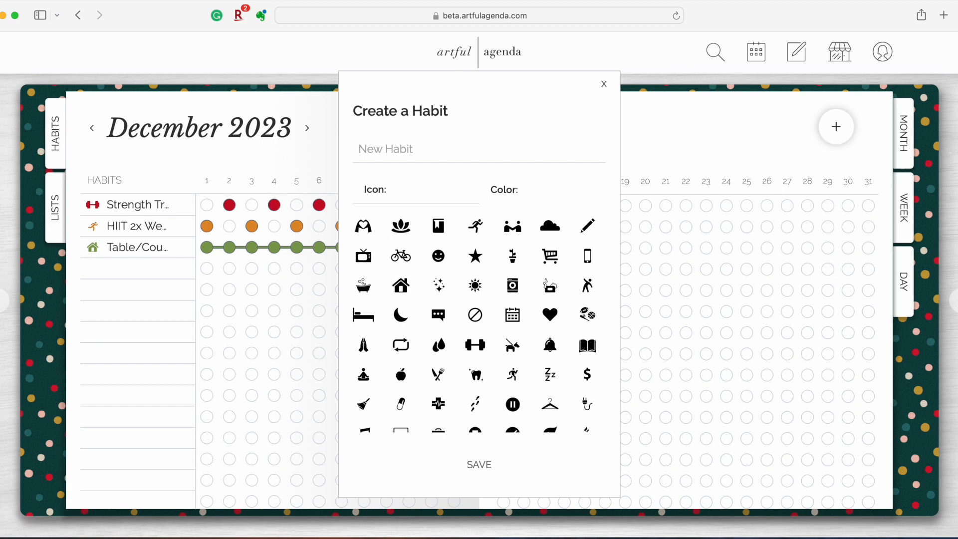
click(375, 152)
text(Meditate)
Give the Meditate habit the lotus icon and the teal colour 5999A1, and save it.
scroll(463, 367, down, 2)
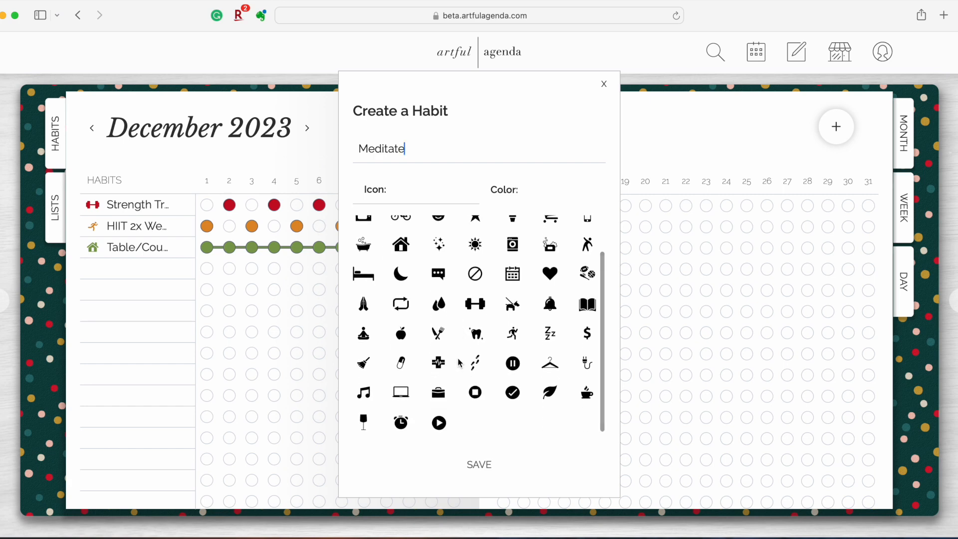
scroll(450, 358, up, 2)
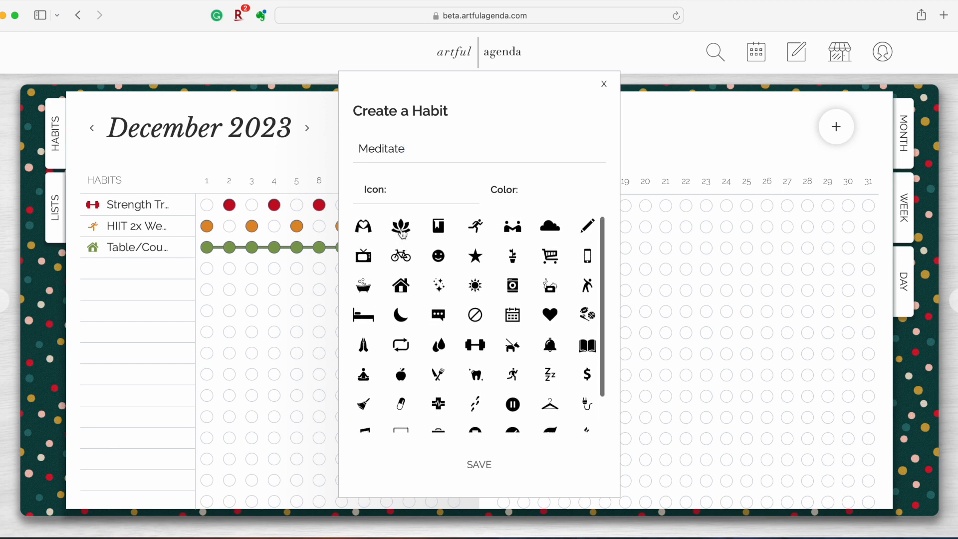
click(402, 231)
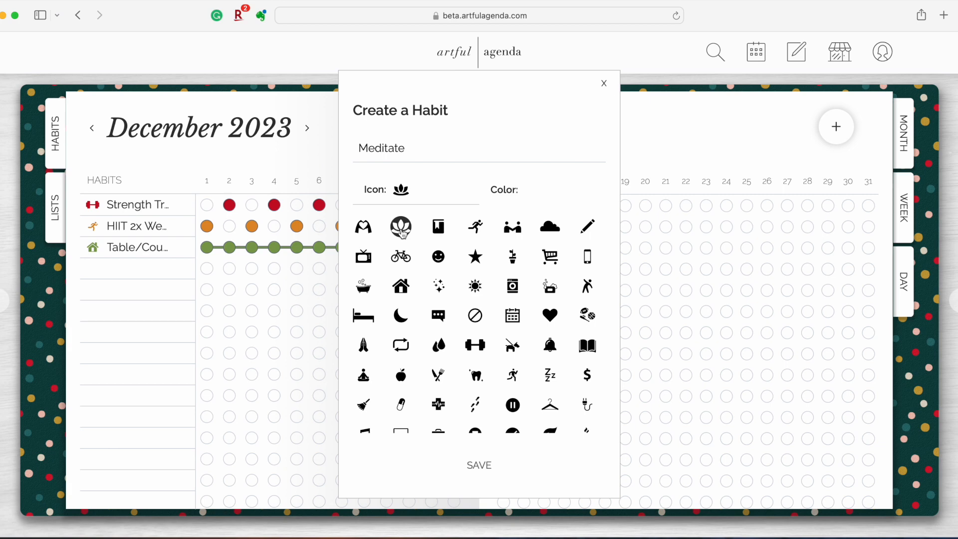
click(507, 195)
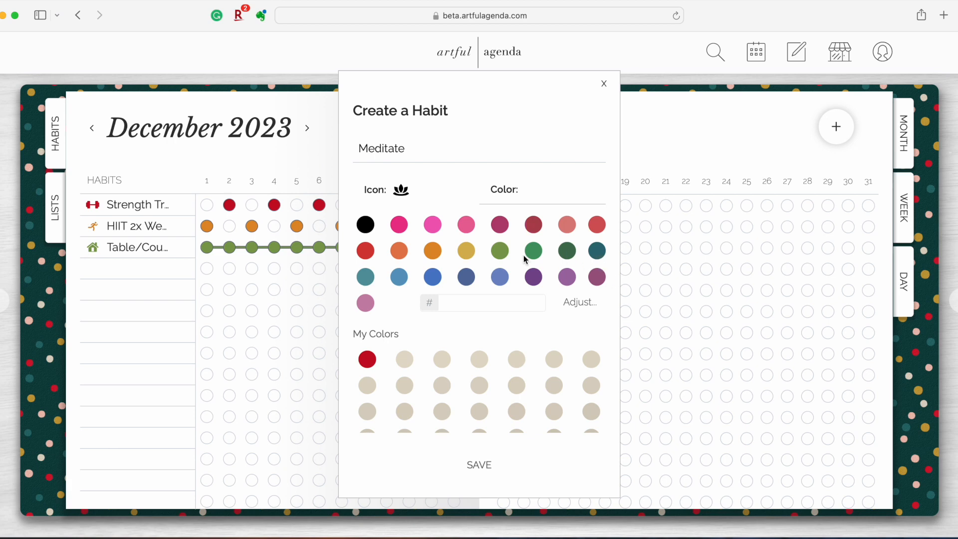
click(369, 280)
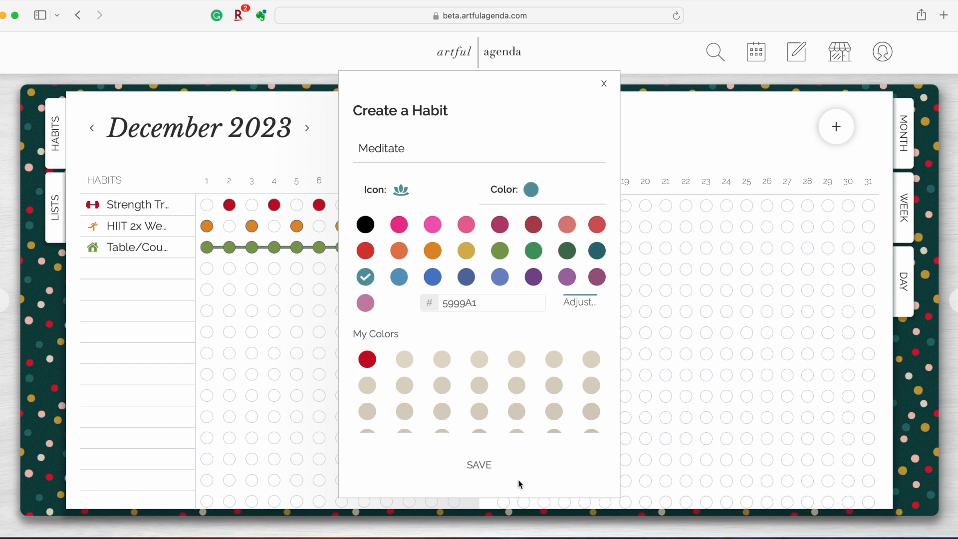
click(480, 467)
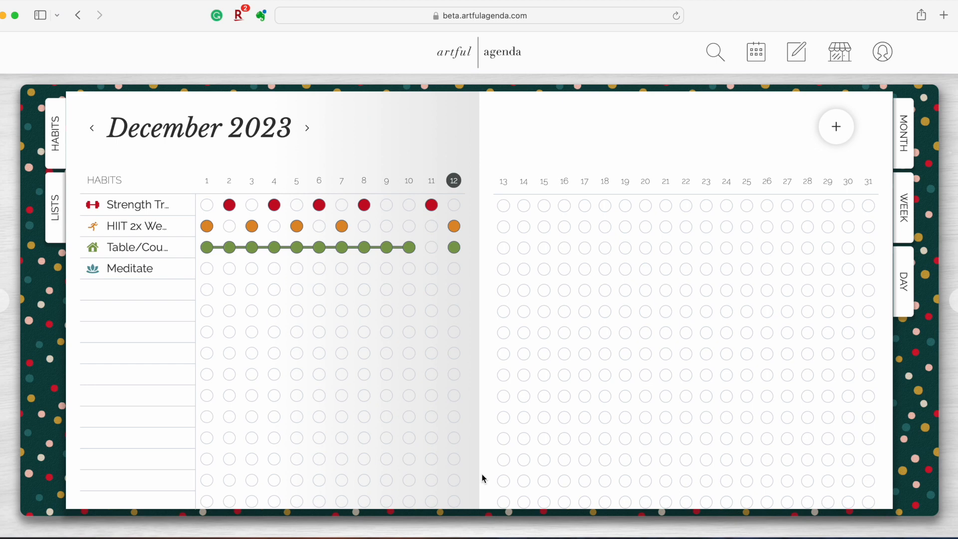
Mark the strength habit as completed on the daily page for Monday, December 11, 2023.
click(904, 292)
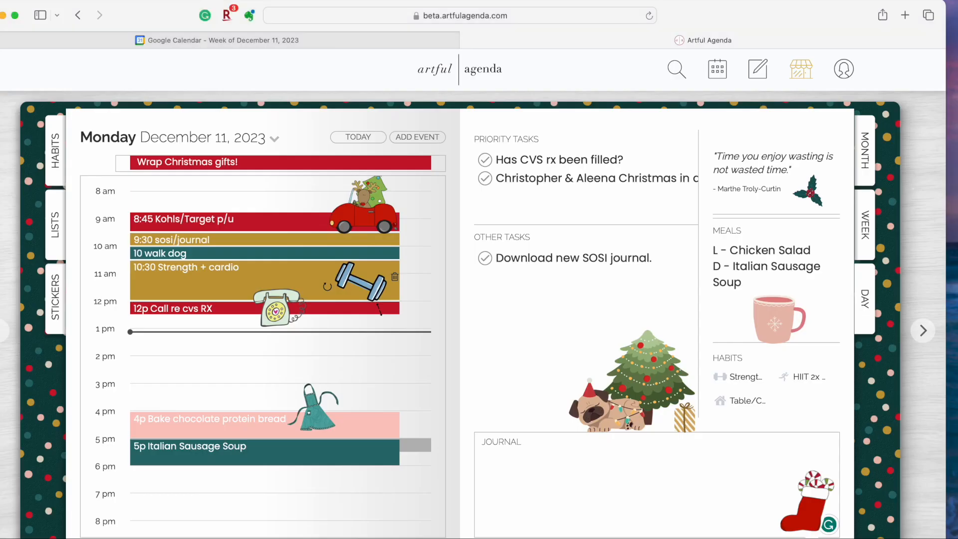
drag(945, 538, 957, 538)
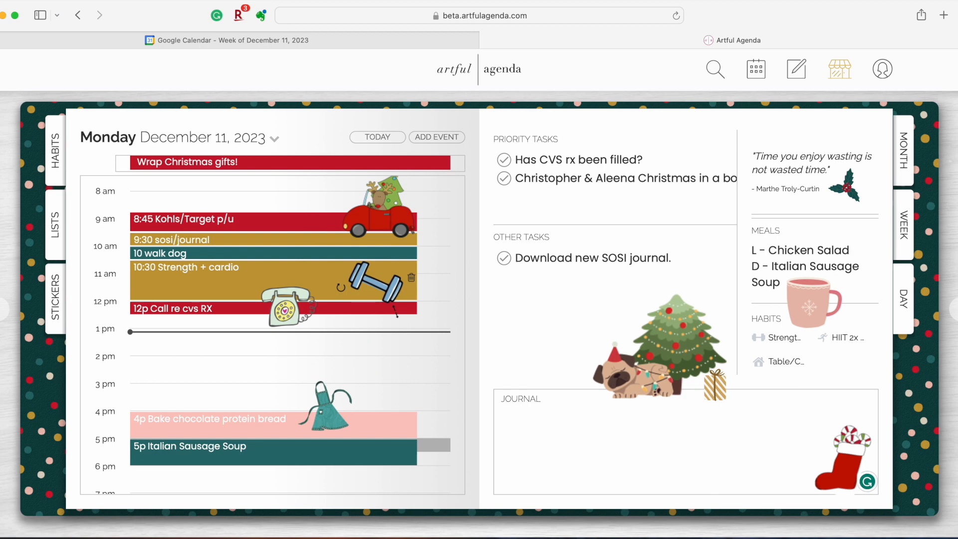
click(909, 303)
click(759, 338)
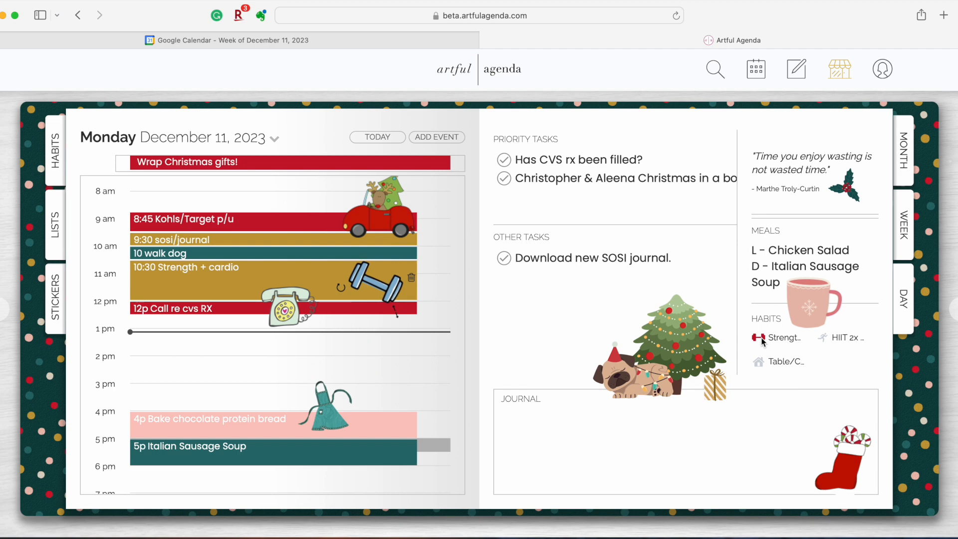
Mark the HIIT habit as completed for December 14 in the December 2023 habit tracker.
click(55, 149)
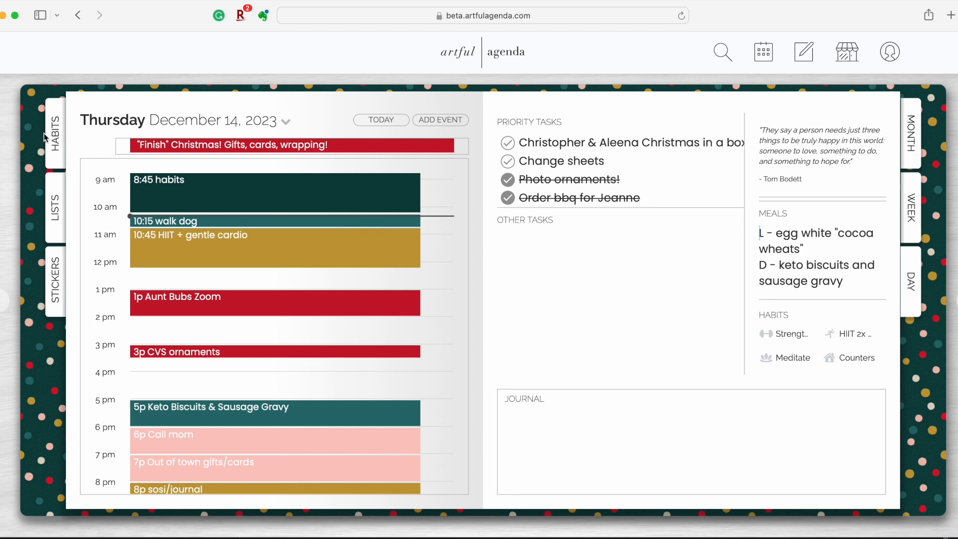
click(59, 143)
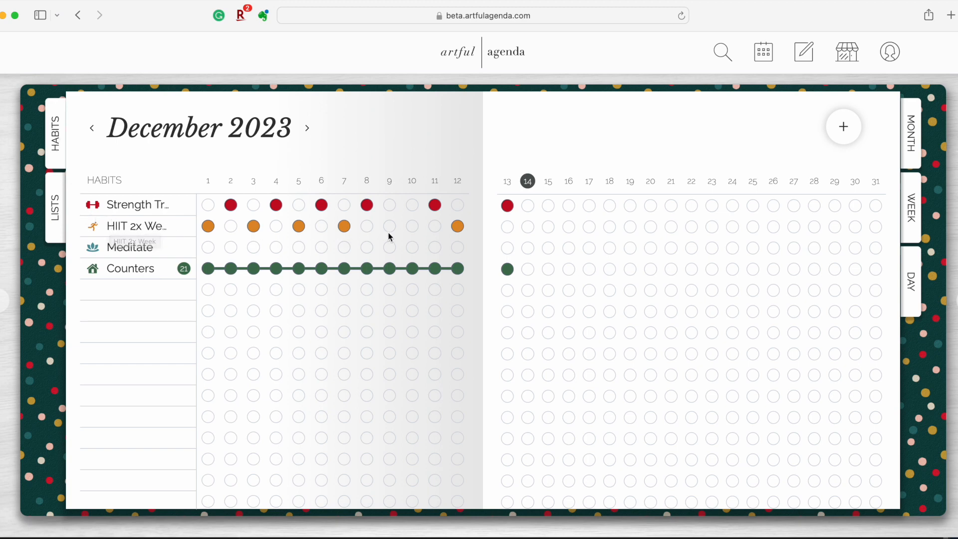
click(528, 228)
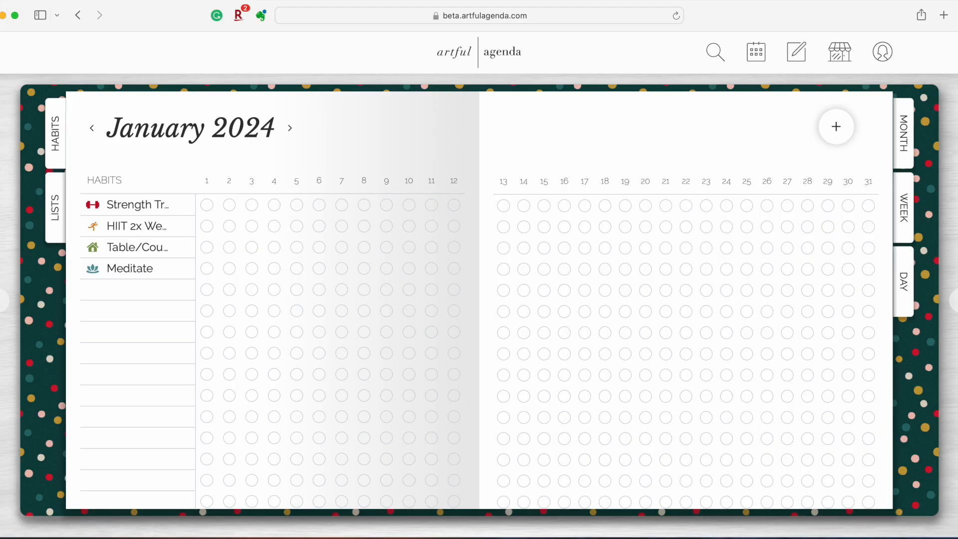
Change the Table/Counters Polish habit in January 2024 to a dark pink colour and the open book icon.
mouse_move(138, 251)
click(170, 252)
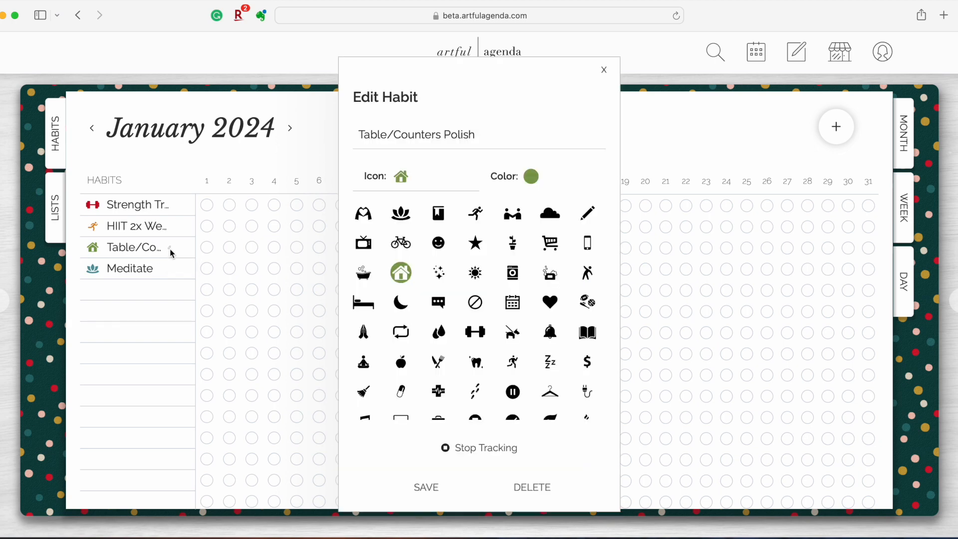
click(532, 178)
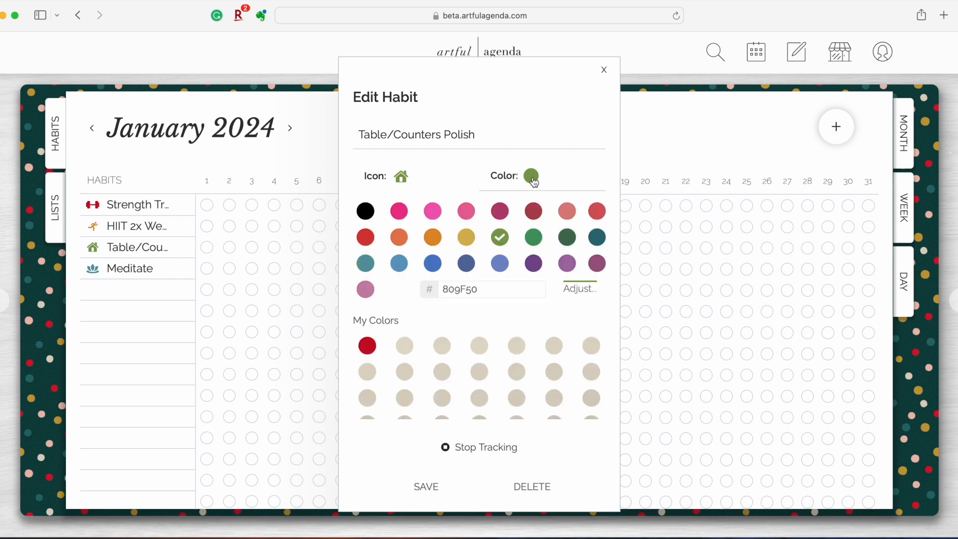
click(500, 212)
click(401, 178)
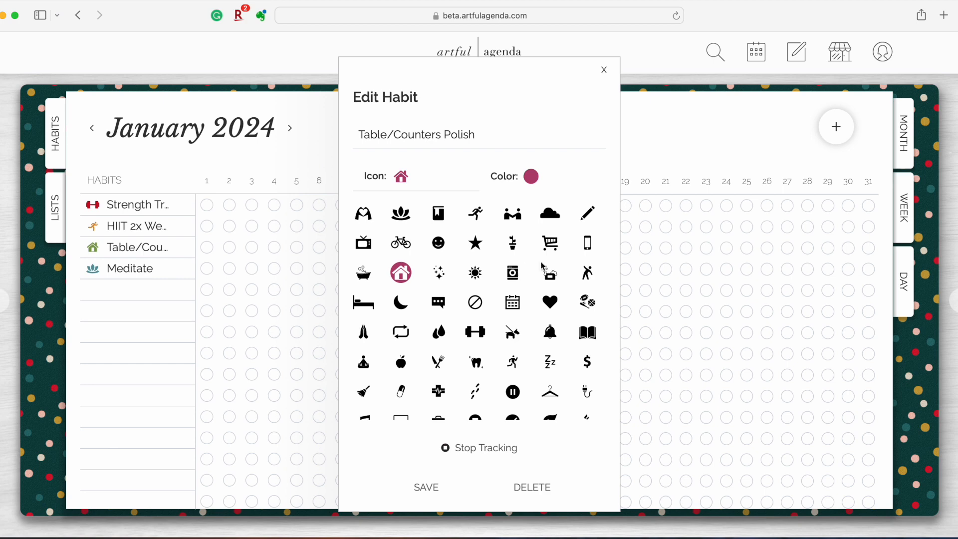
click(588, 335)
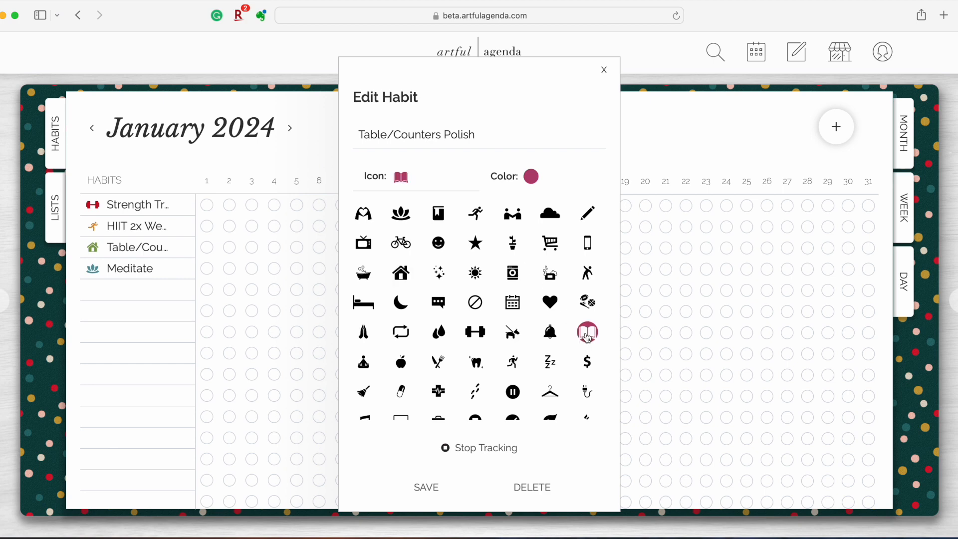
Rename the Table/Counters Polish habit to "Read 10 Pages" and save the changes.
click(481, 135)
drag(481, 134, 302, 133)
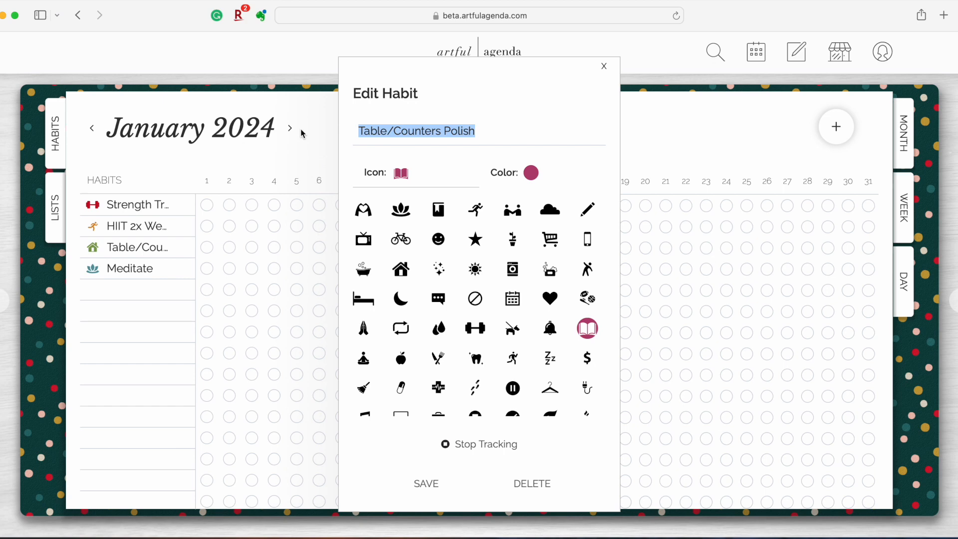
text(Read 10 )
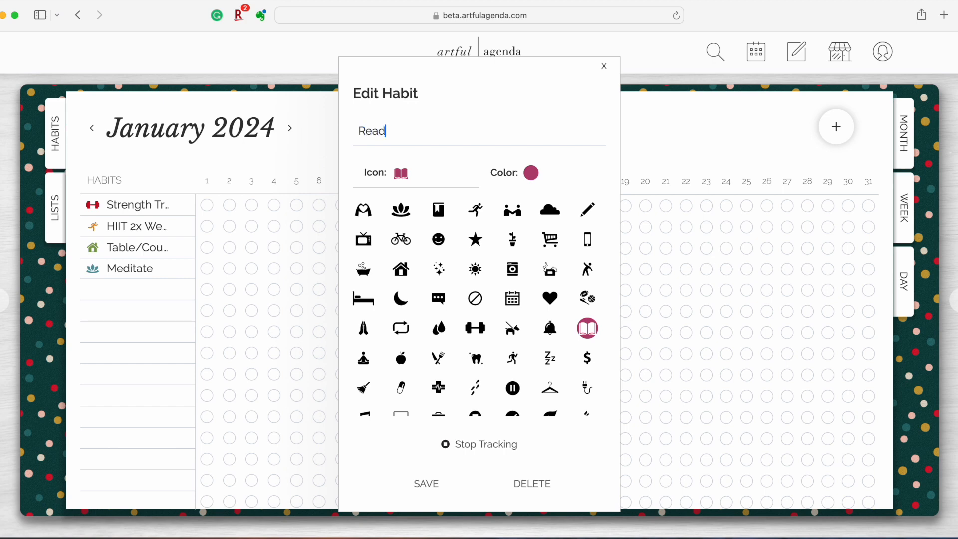
text(Pages)
click(427, 484)
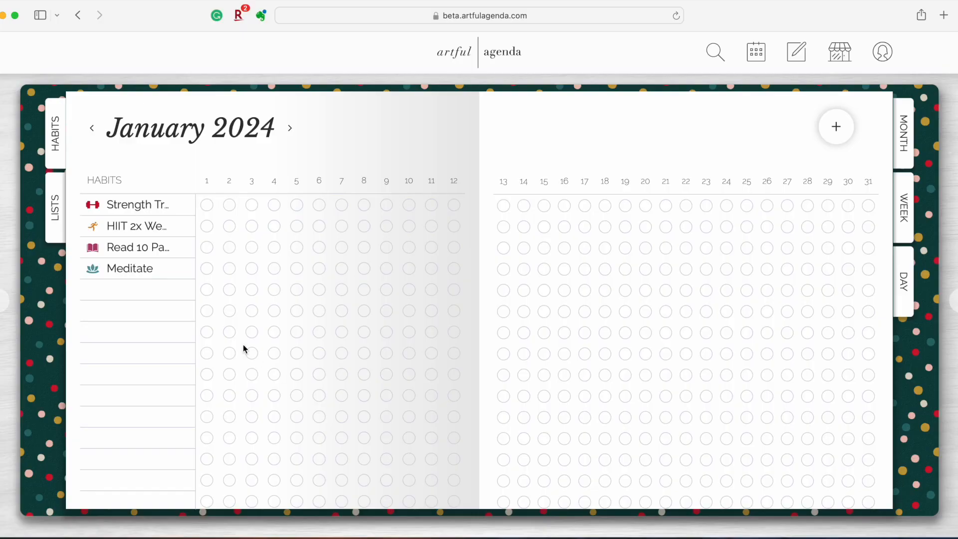
Stop tracking the Meditate habit from the January 2024 tracker and check the February 2024 page.
mouse_move(139, 272)
click(169, 274)
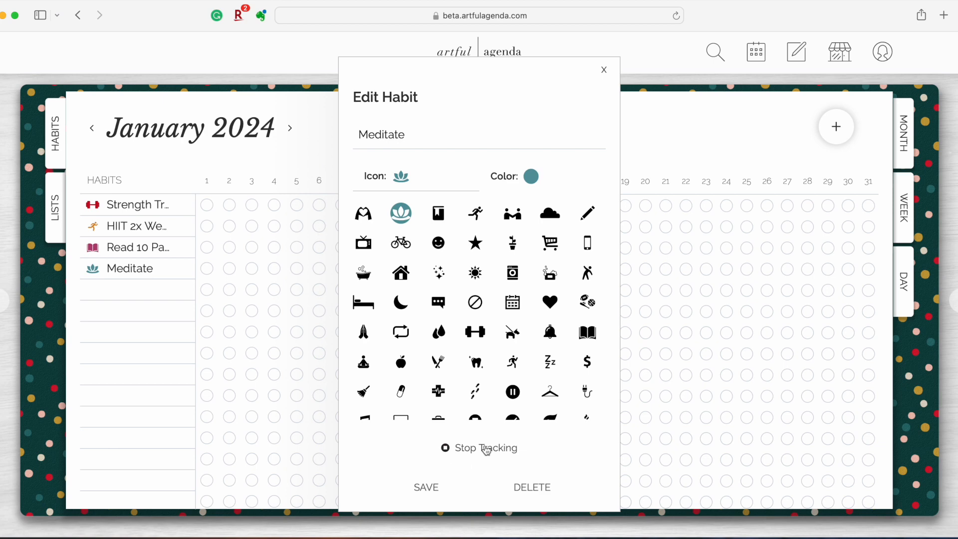
click(486, 450)
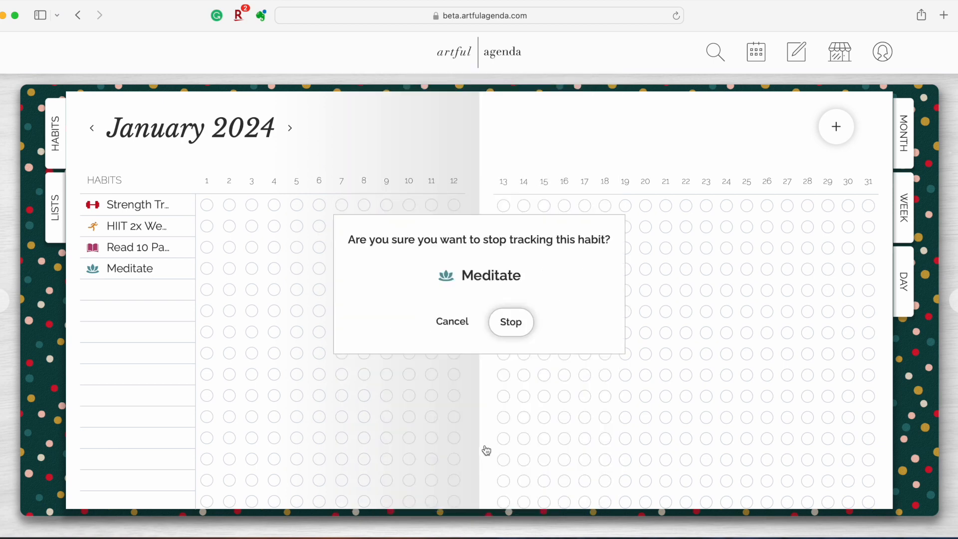
click(511, 322)
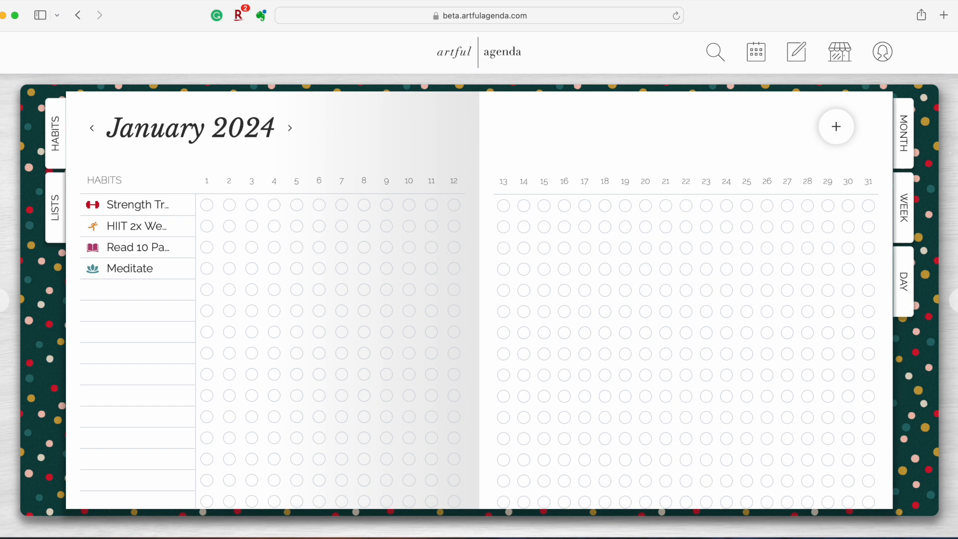
click(953, 302)
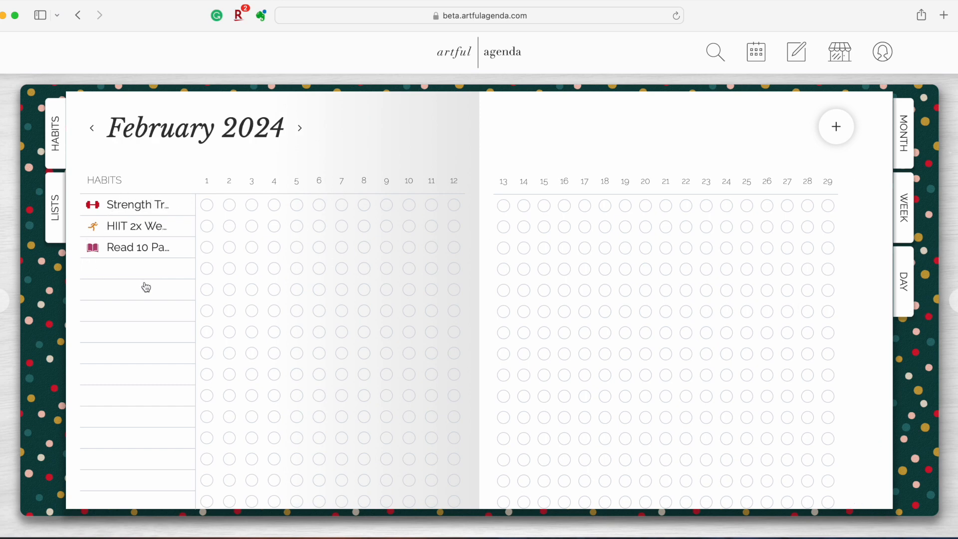
Delete the Read 10 Pages habit from the February 2024 habit tracker.
scroll(147, 287, down, 1)
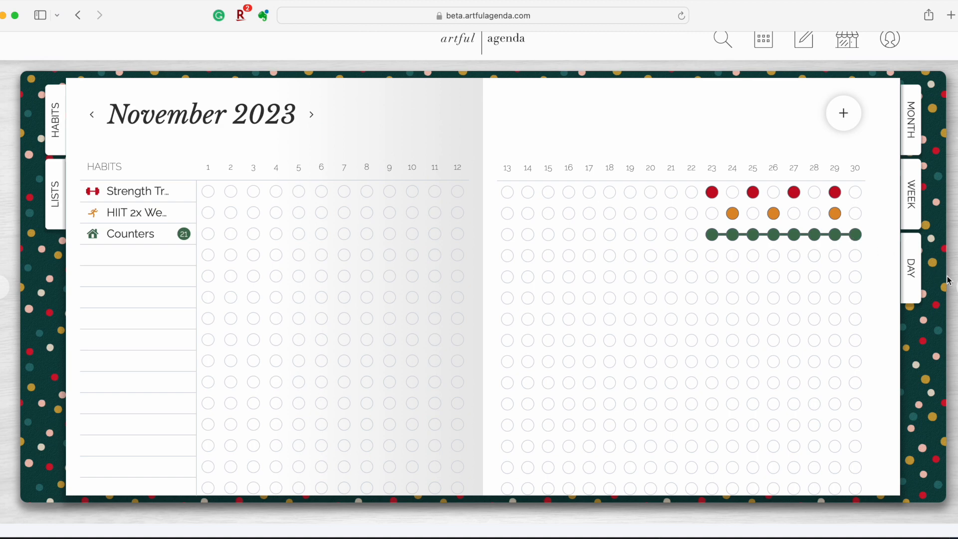
click(957, 294)
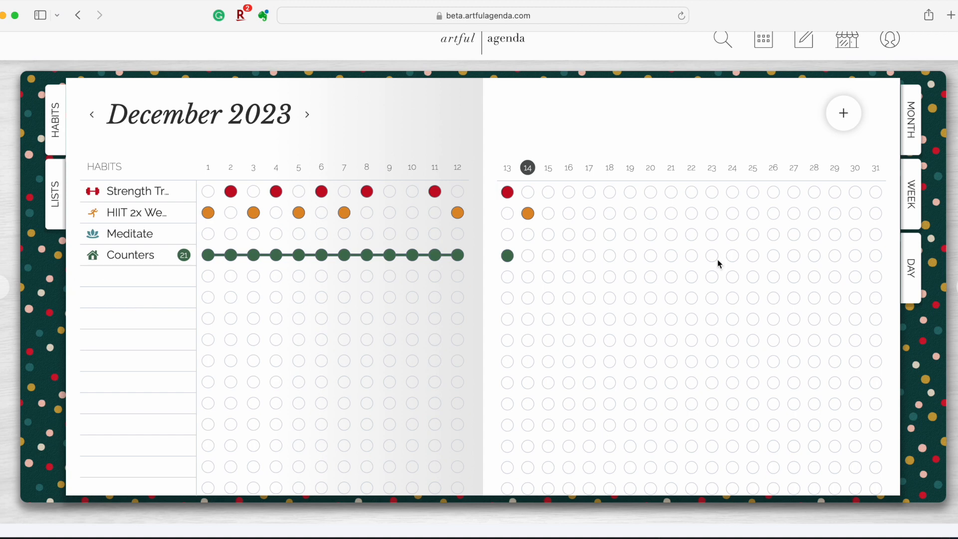
click(956, 287)
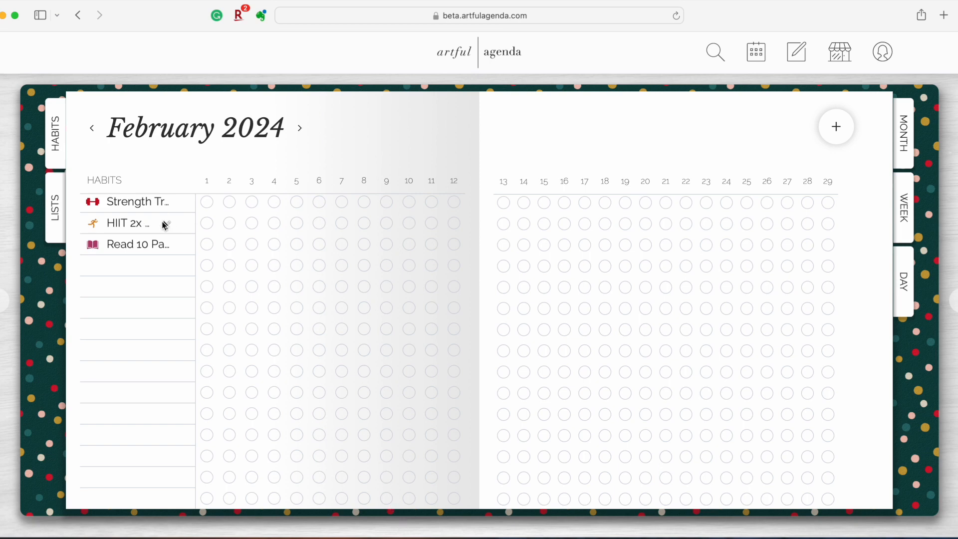
click(168, 251)
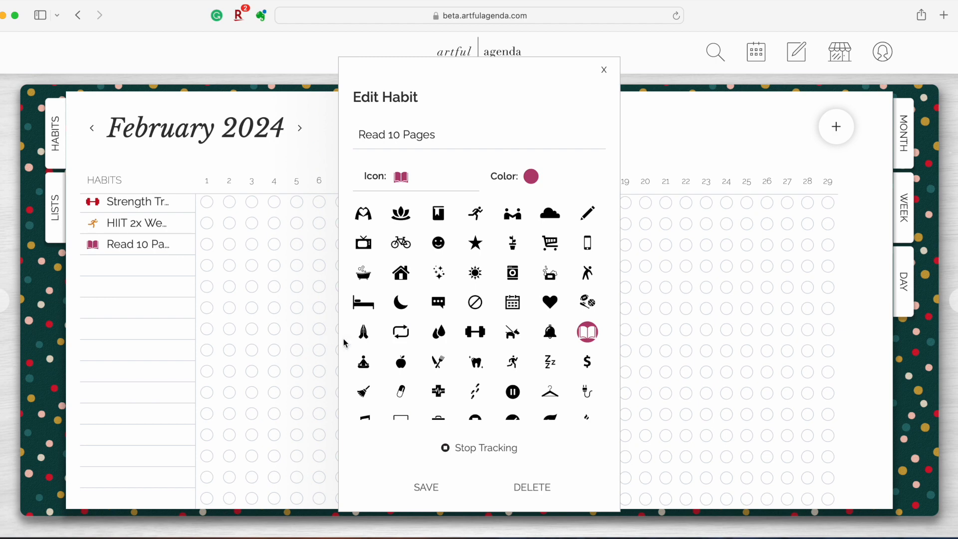
click(532, 492)
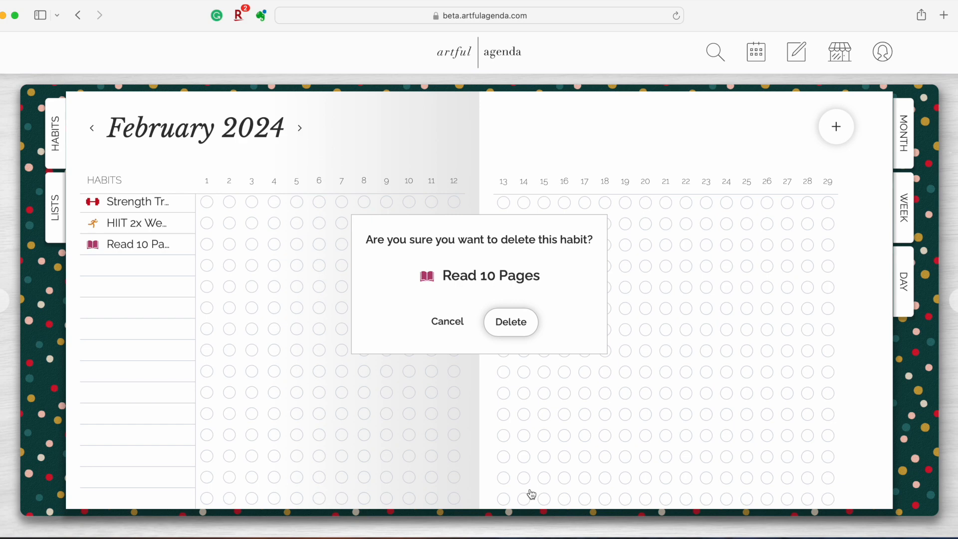
click(507, 327)
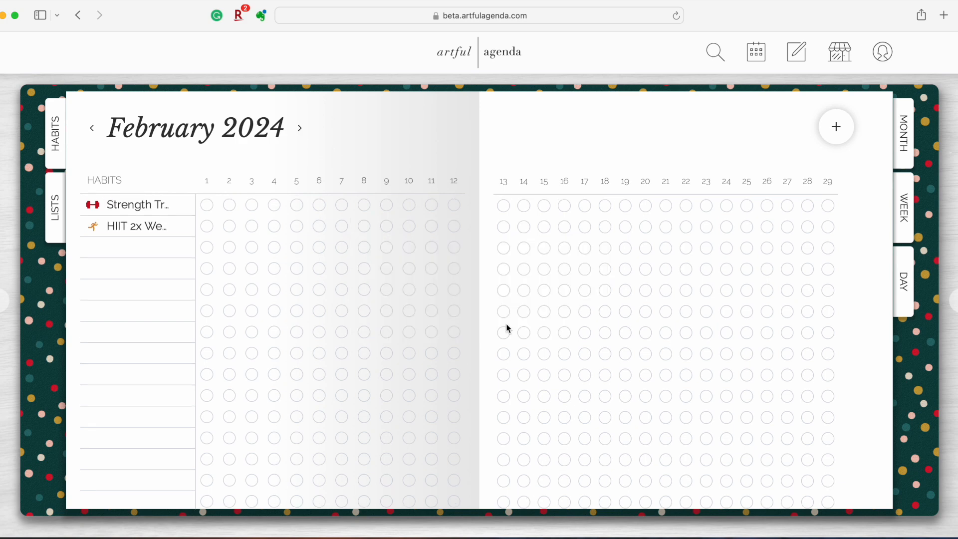